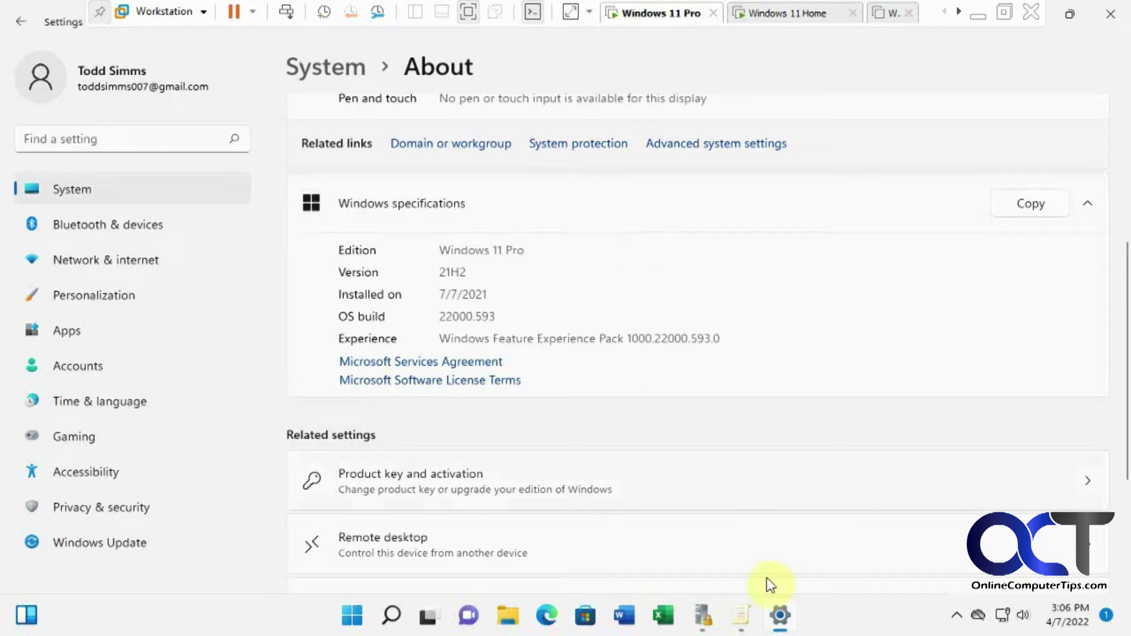
Expand User Configuration's Administrative Templates and view the Control Panel, Desktop, Network and Shared Folders policies
left_click(743, 614)
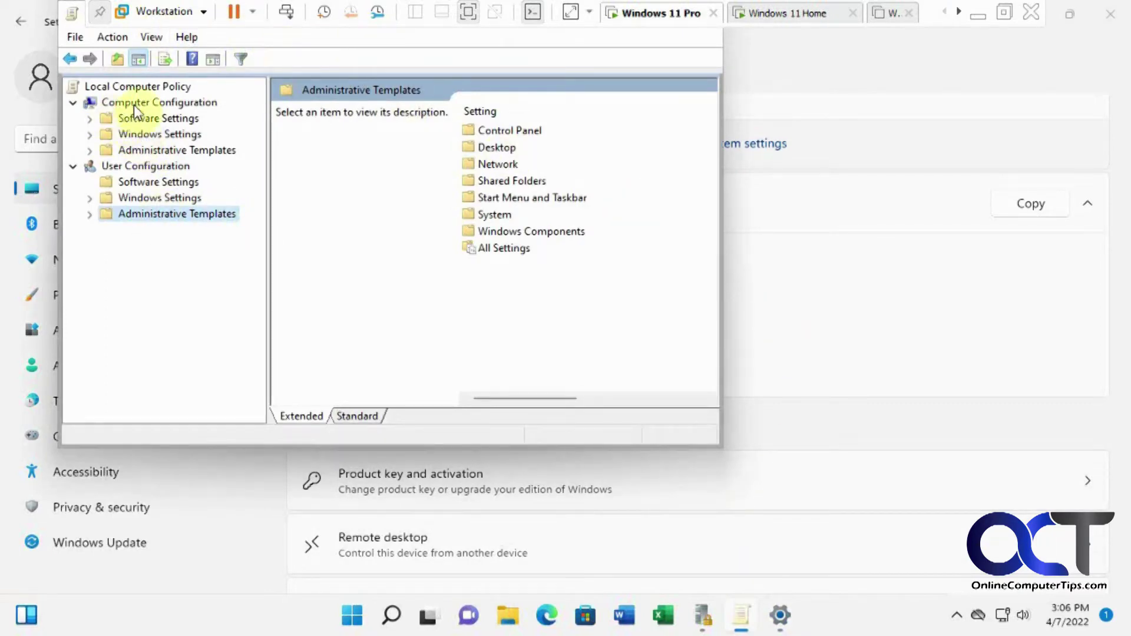
left_click(89, 214)
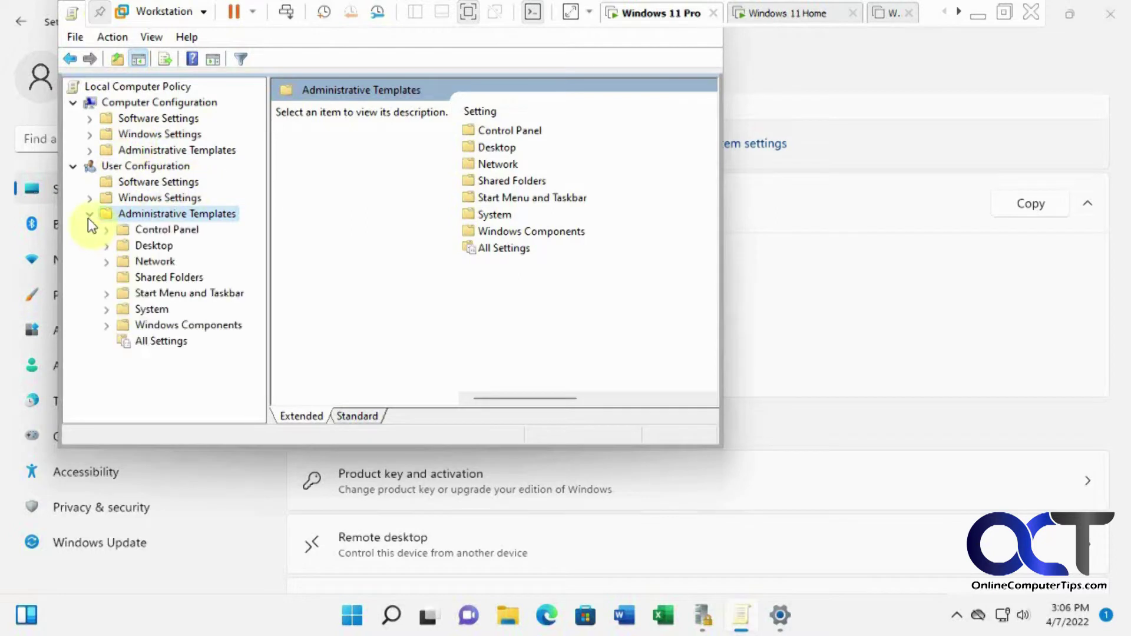
left_click(147, 229)
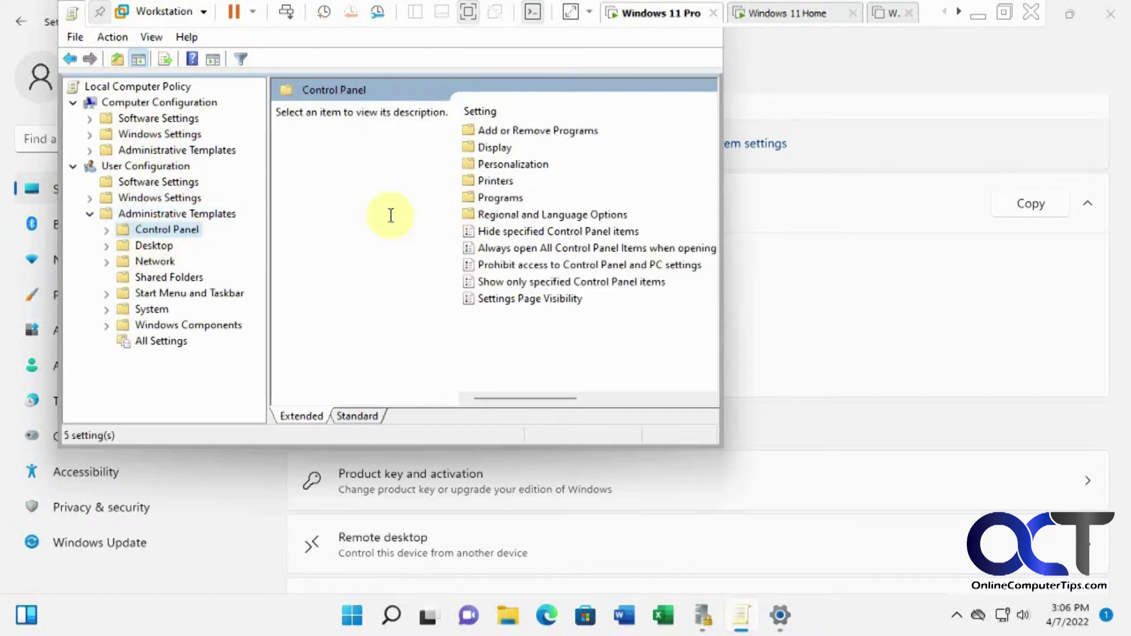
left_click(151, 246)
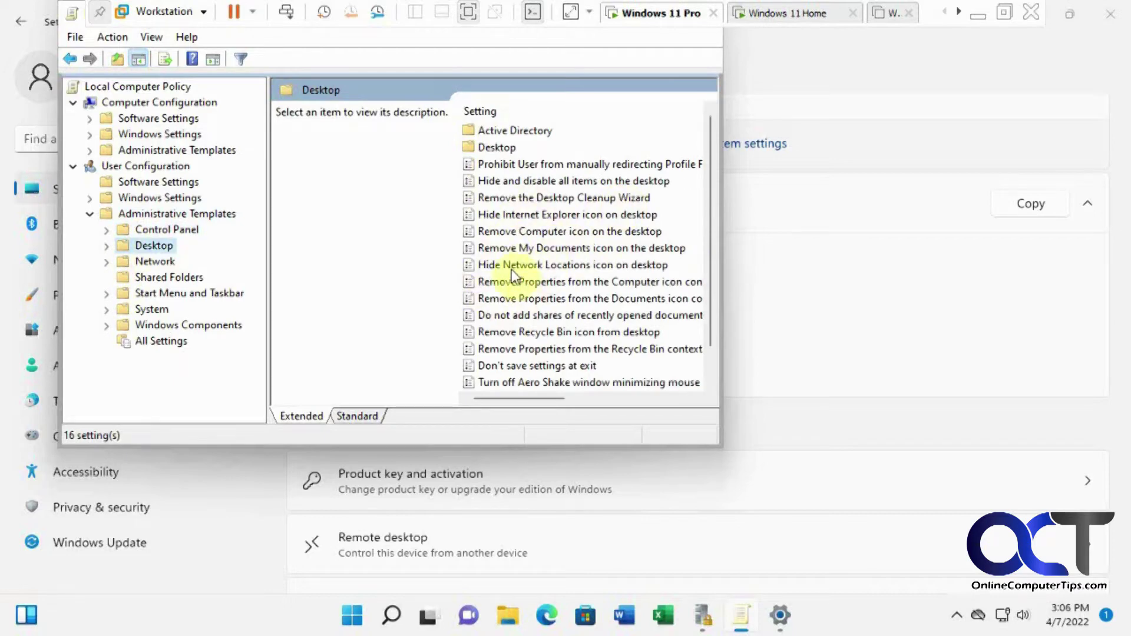
left_click(160, 263)
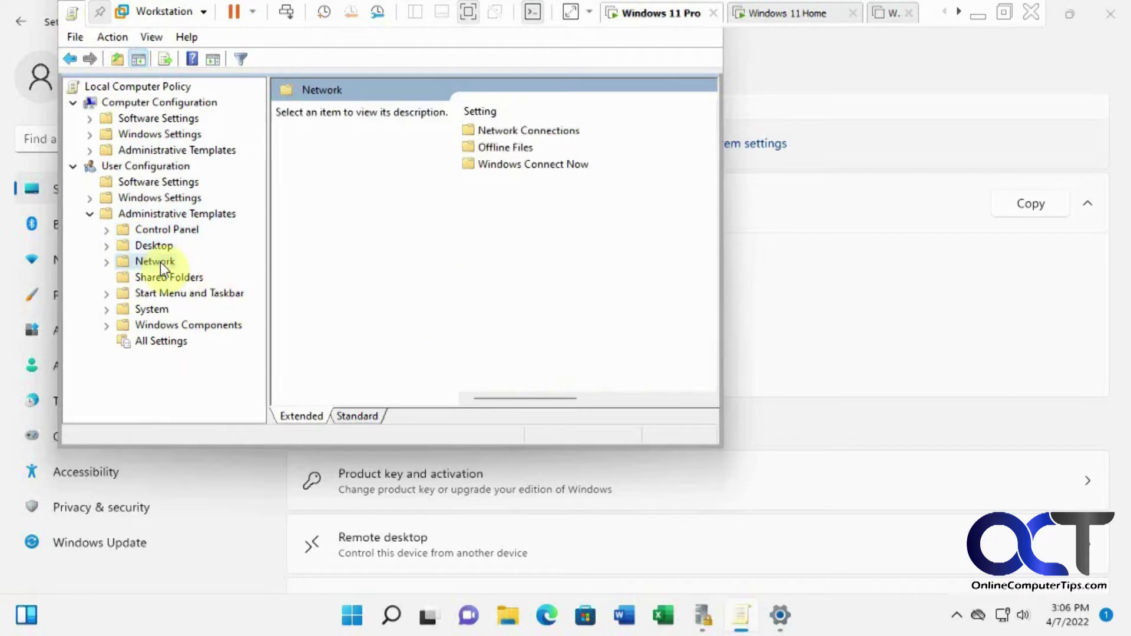
left_click(165, 277)
Scroll through the Start Menu and Taskbar policies, then collapse Administrative Templates
left_click(203, 292)
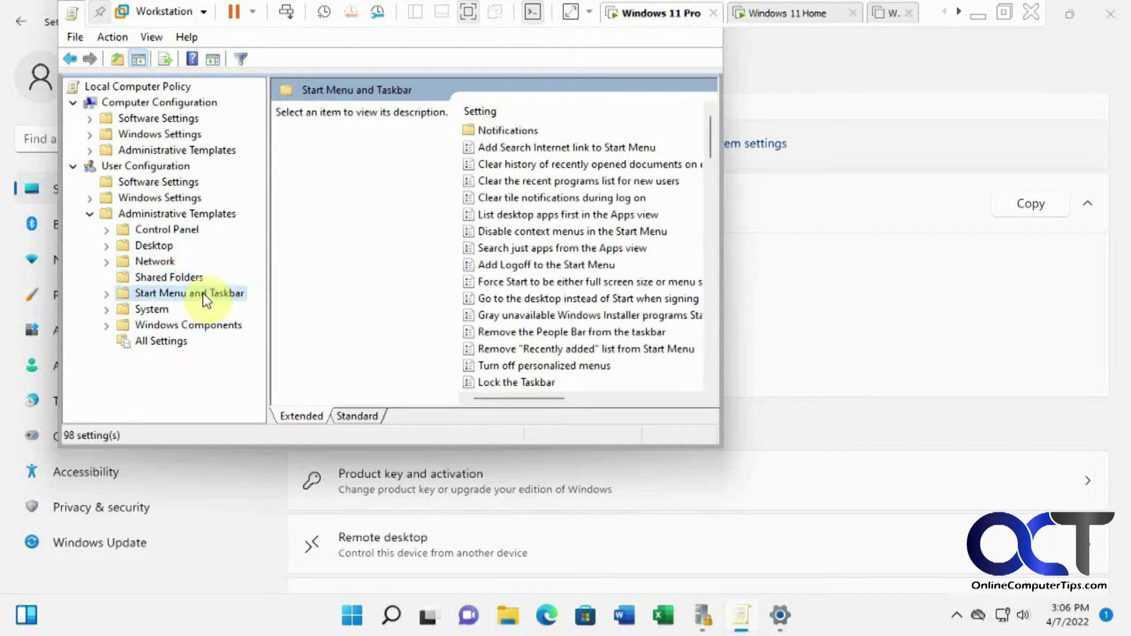
scroll(556, 274, "down", 2)
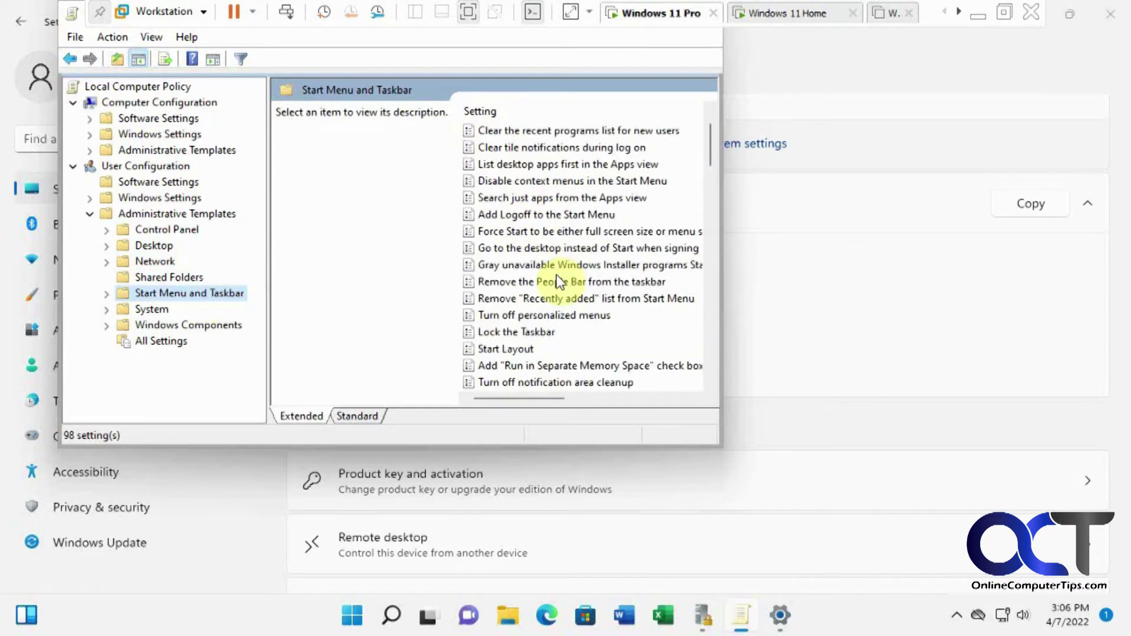
scroll(567, 342, "down", 1)
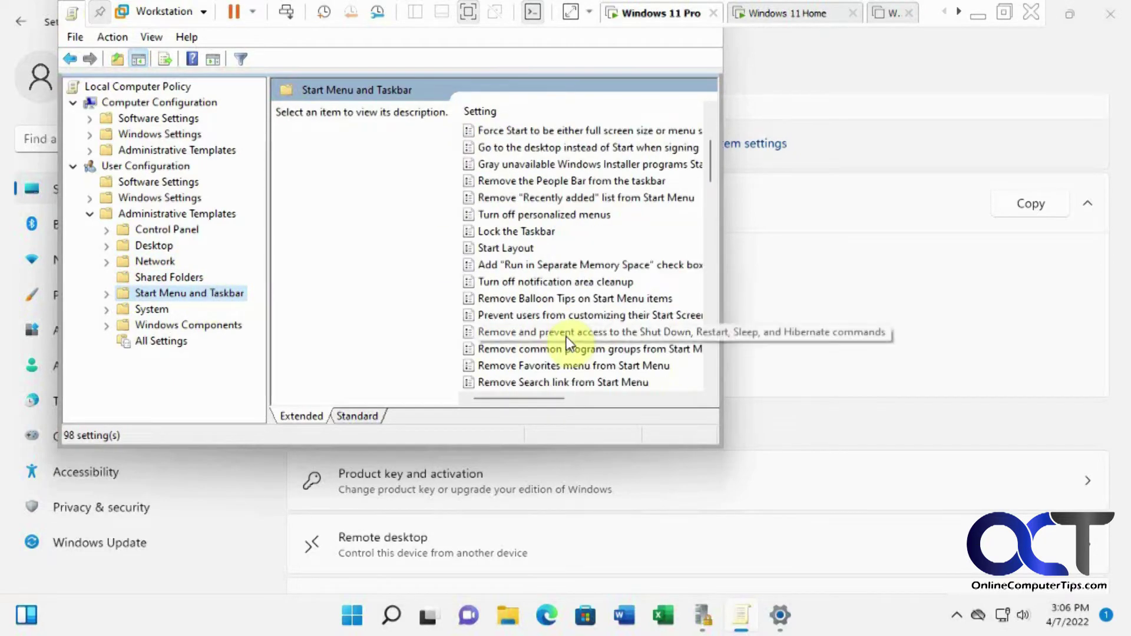
scroll(567, 348, "down", 7)
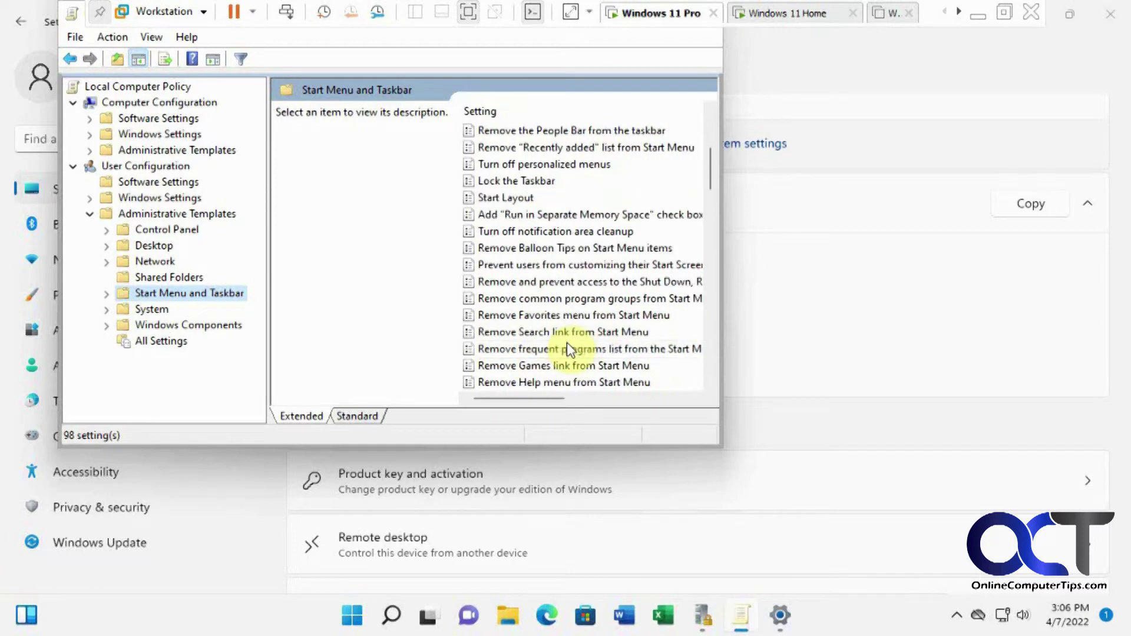
scroll(567, 348, "down", 2)
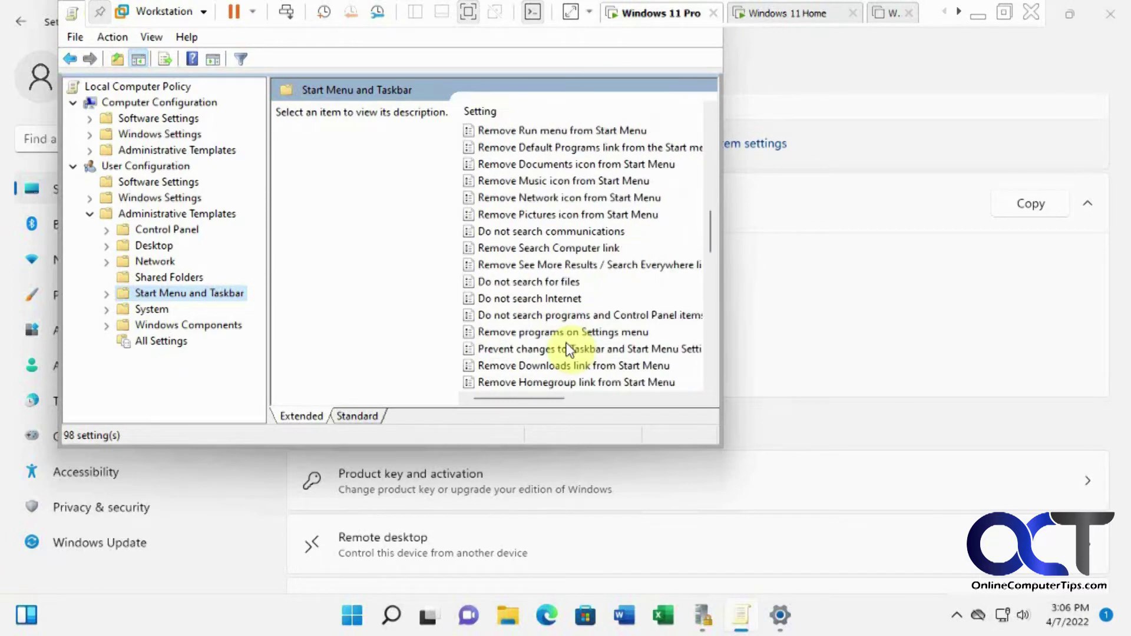
left_click(88, 215)
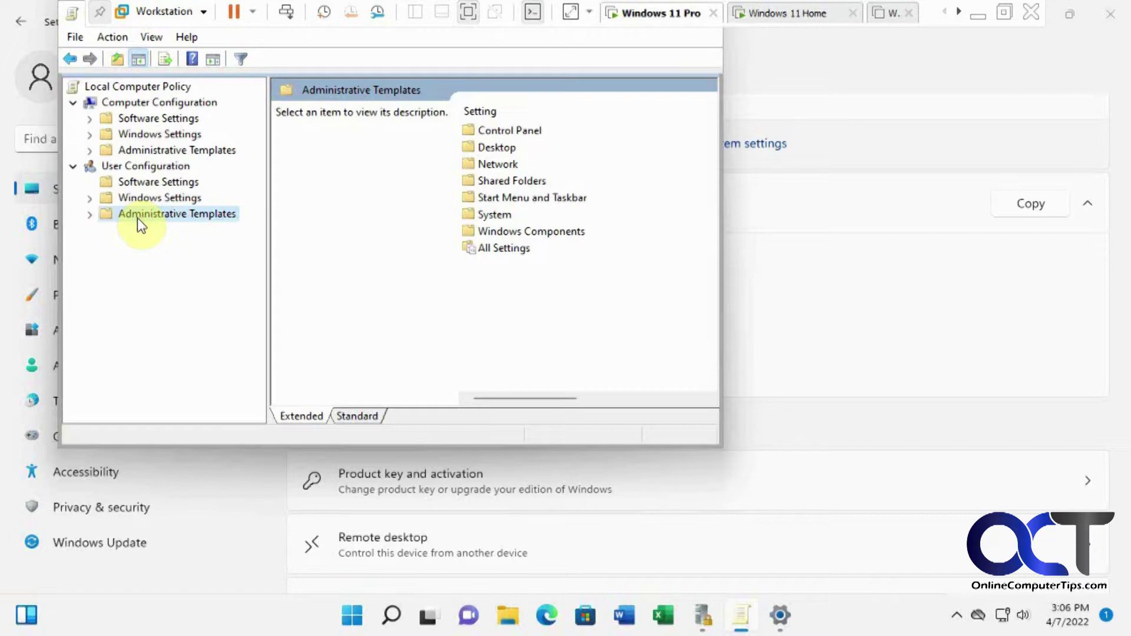
Confirm in Settings About that the second machine runs Windows 11 Home, then minimize Settings
left_click(751, 100)
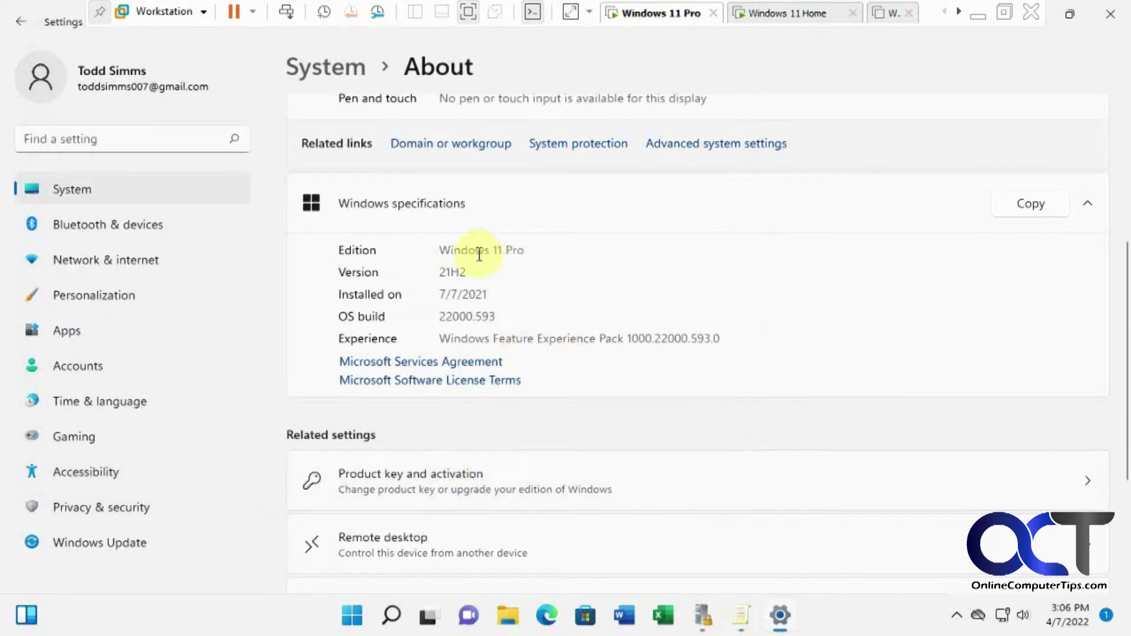
left_click(771, 16)
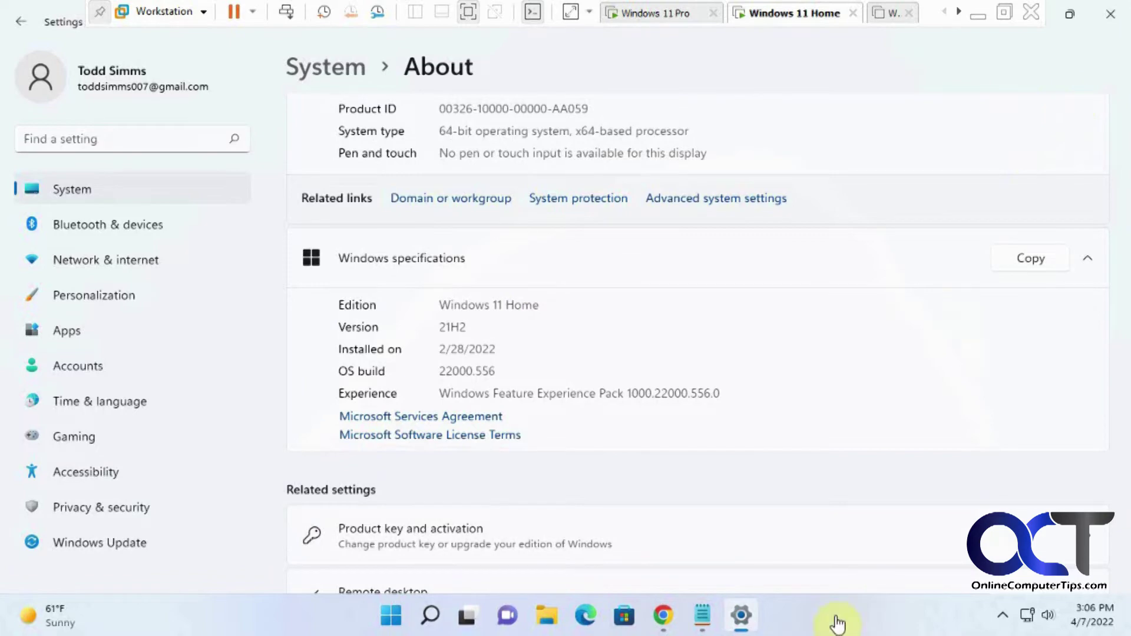
left_click(741, 615)
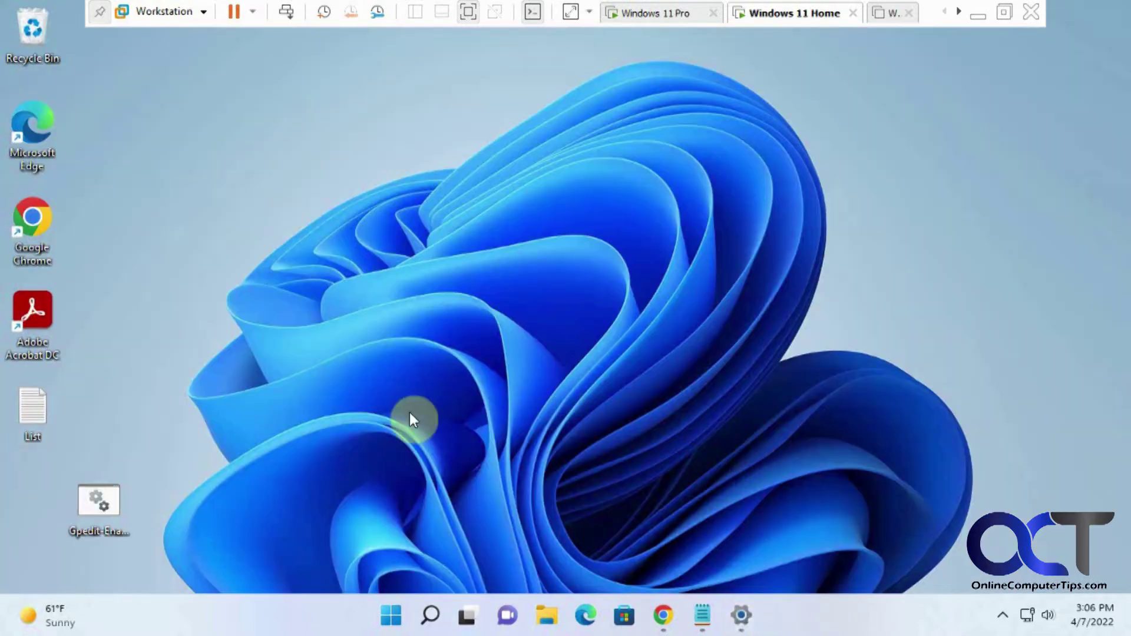
Move the Gpedit Enabler for Windows 11 icon higher on the desktop and restore its script in Notepad
left_click(107, 514)
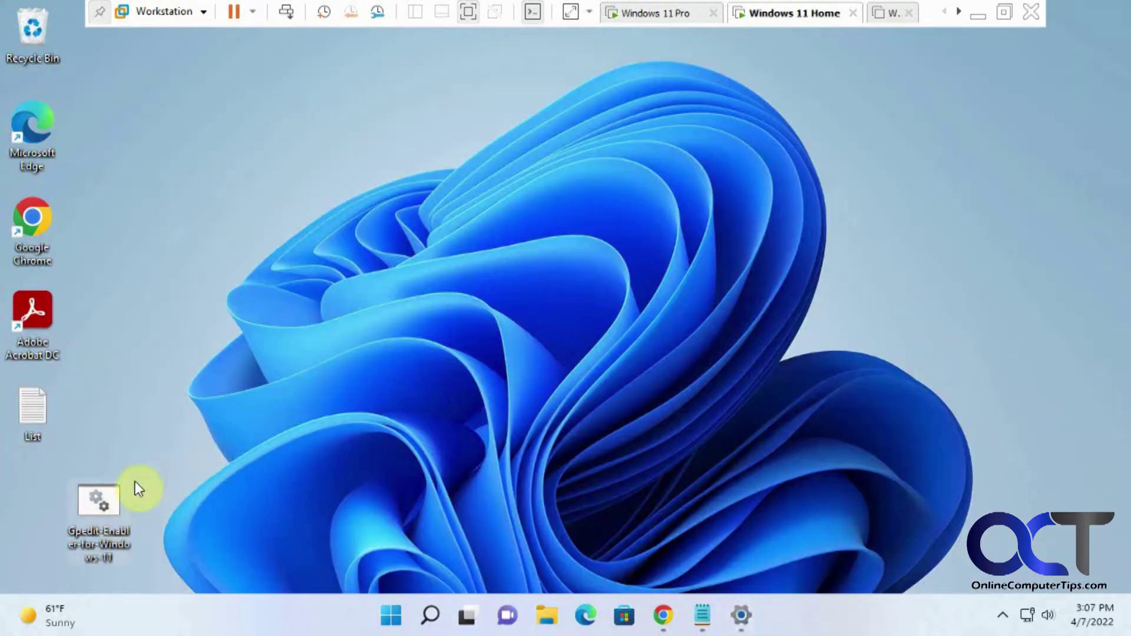
left_click_drag(104, 515, 171, 372)
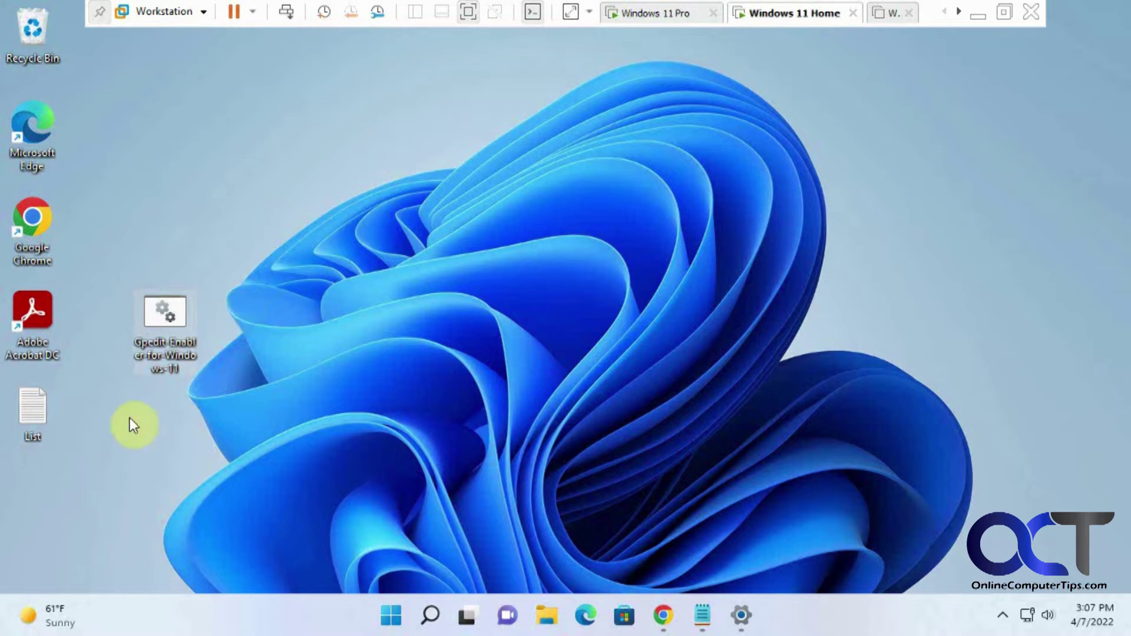
left_click(702, 615)
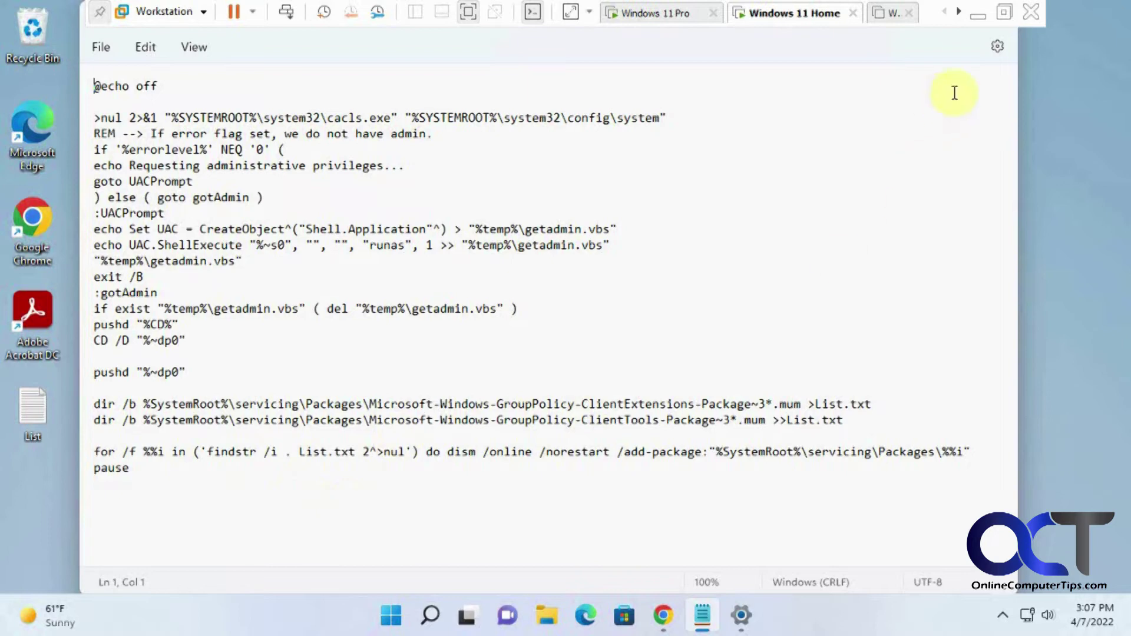
Minimize the Notepad batch script after reviewing it
left_click(702, 616)
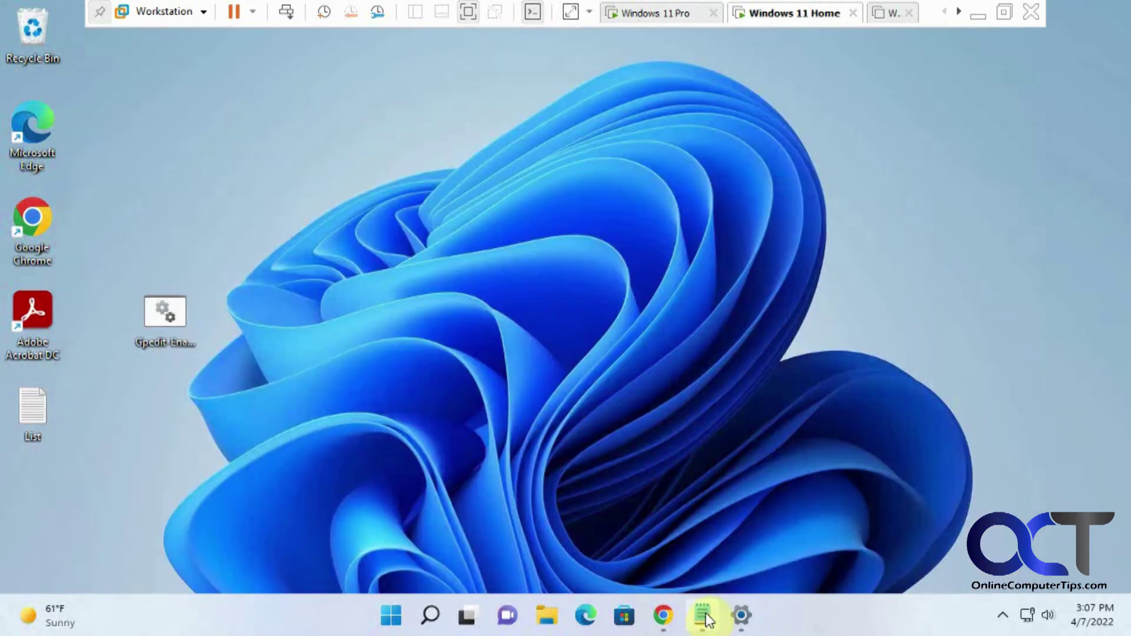
Show the context menu for the Gpedit Enabler for Windows 11 file
left_click(176, 334)
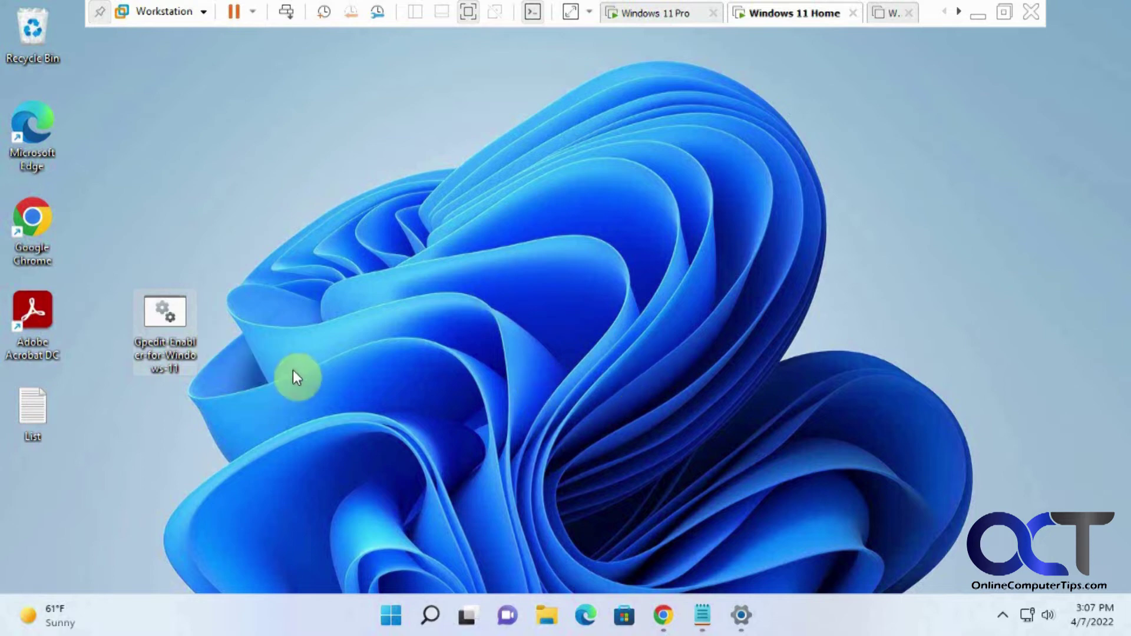
right_click(173, 330)
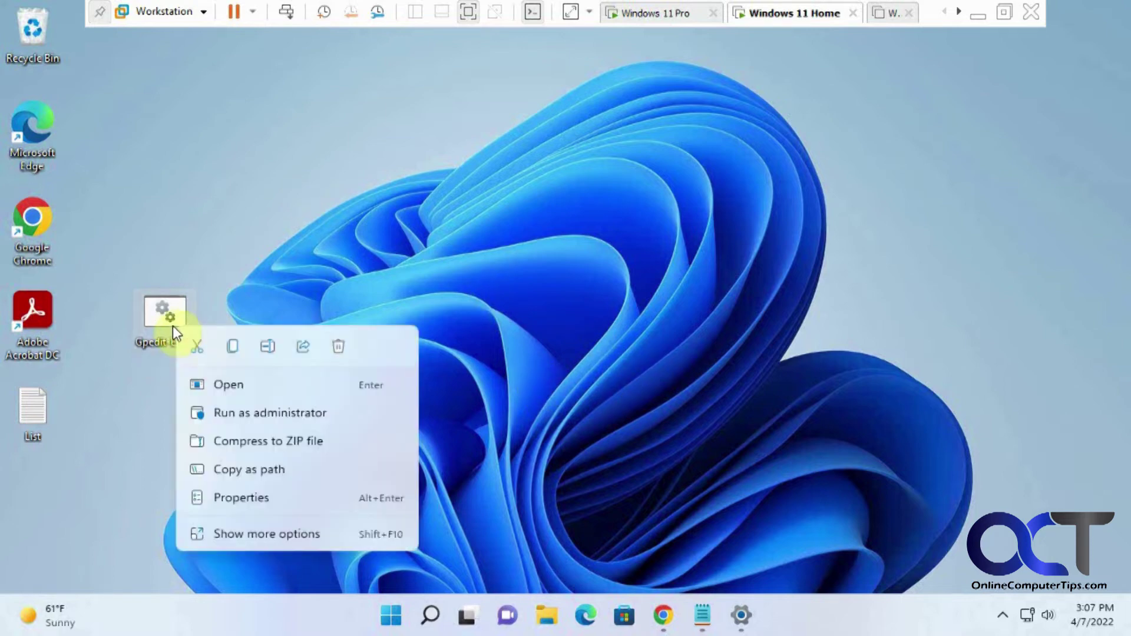
Run the Gpedit enabler as administrator, let DISM add the GroupPolicy packages, and close the console
left_click(246, 412)
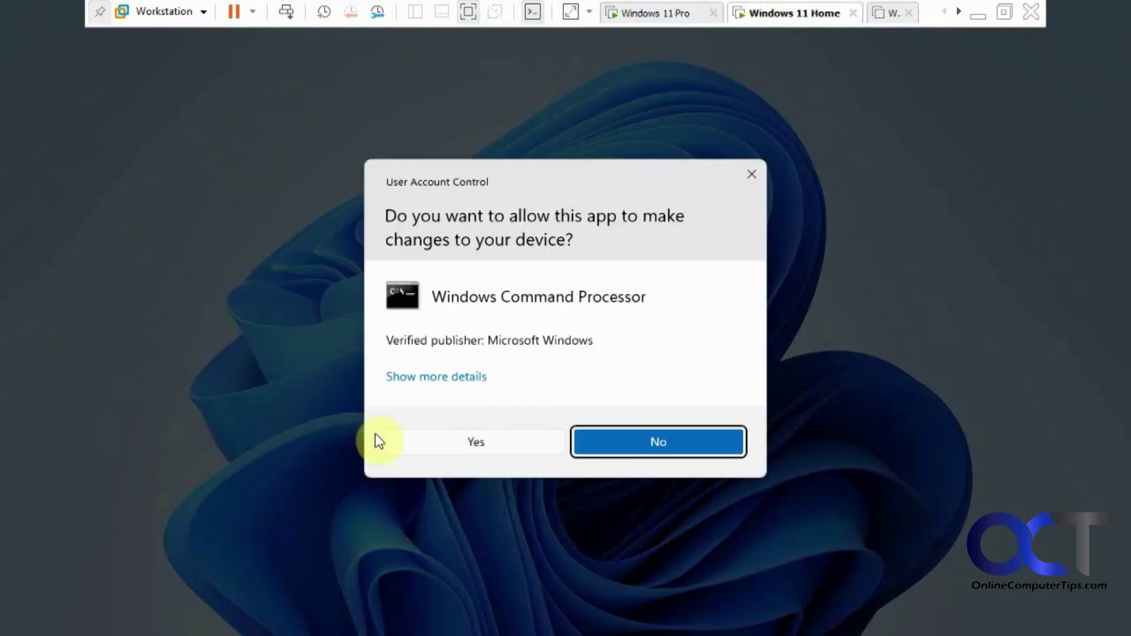
left_click(458, 442)
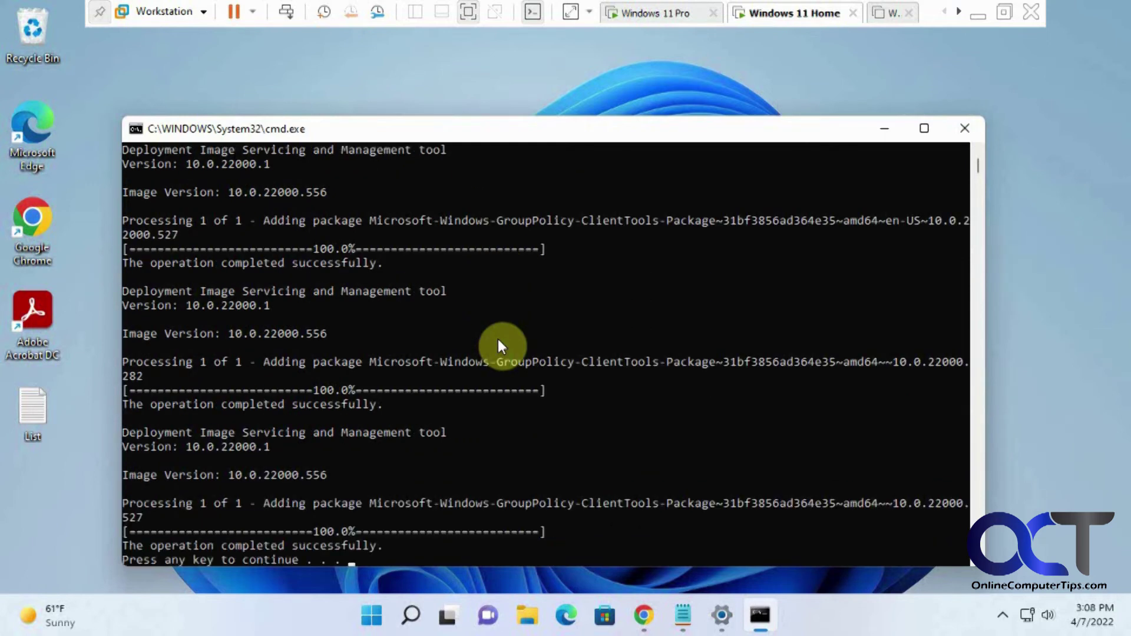
left_click(497, 338)
key("Escape")
left_click(497, 339)
key("Escape")
key("Return")
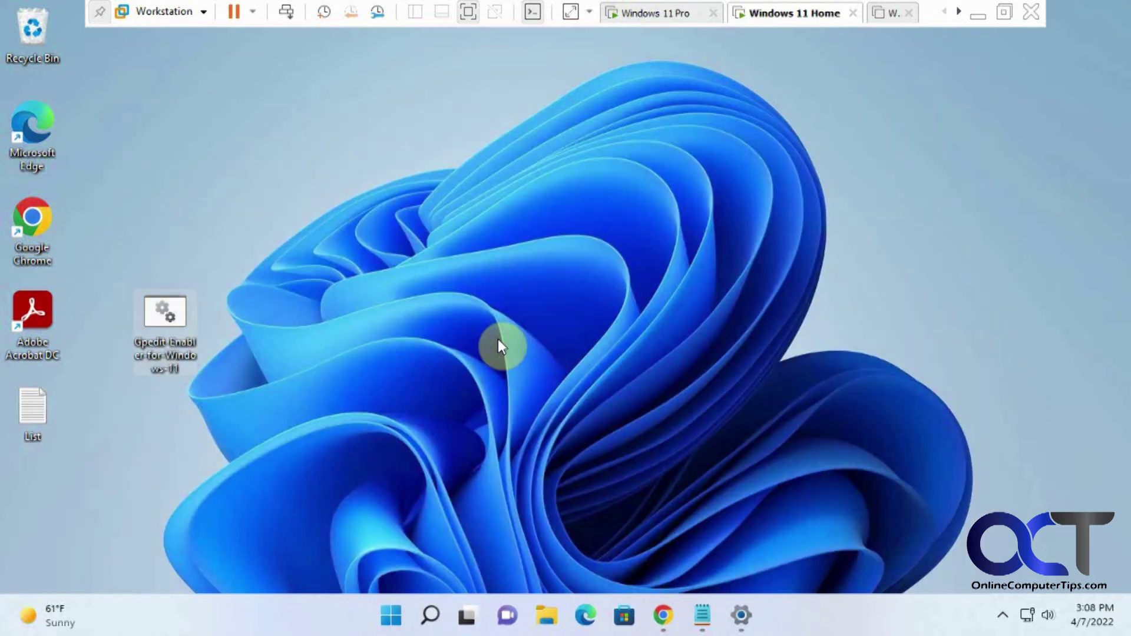
left_click(430, 615)
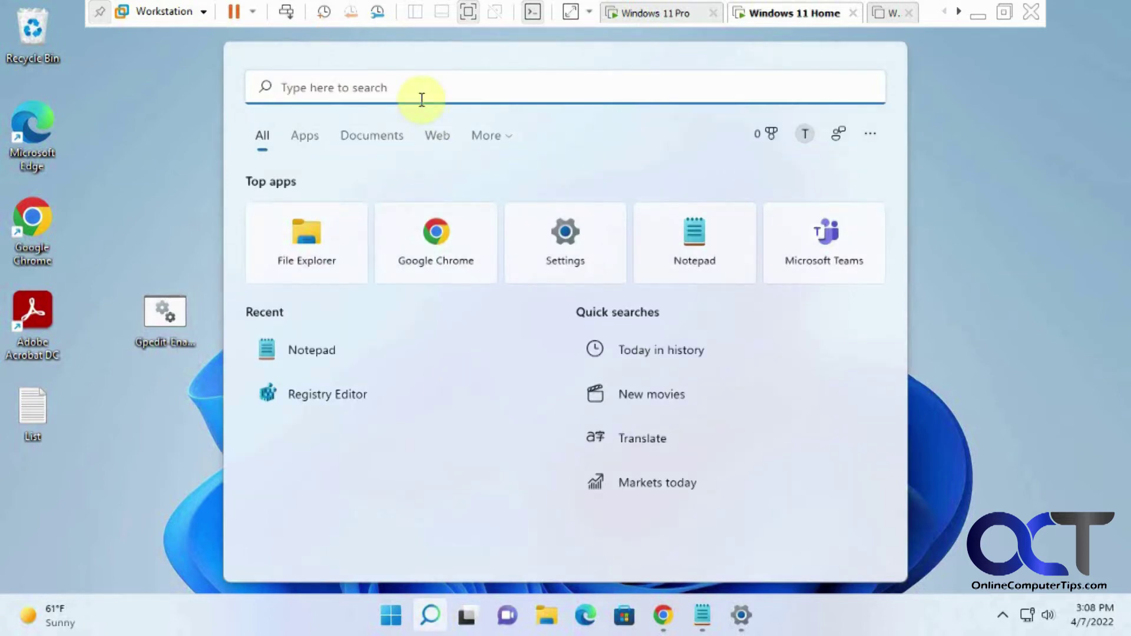
Search Windows for gpedit.msc
type("gpedit")
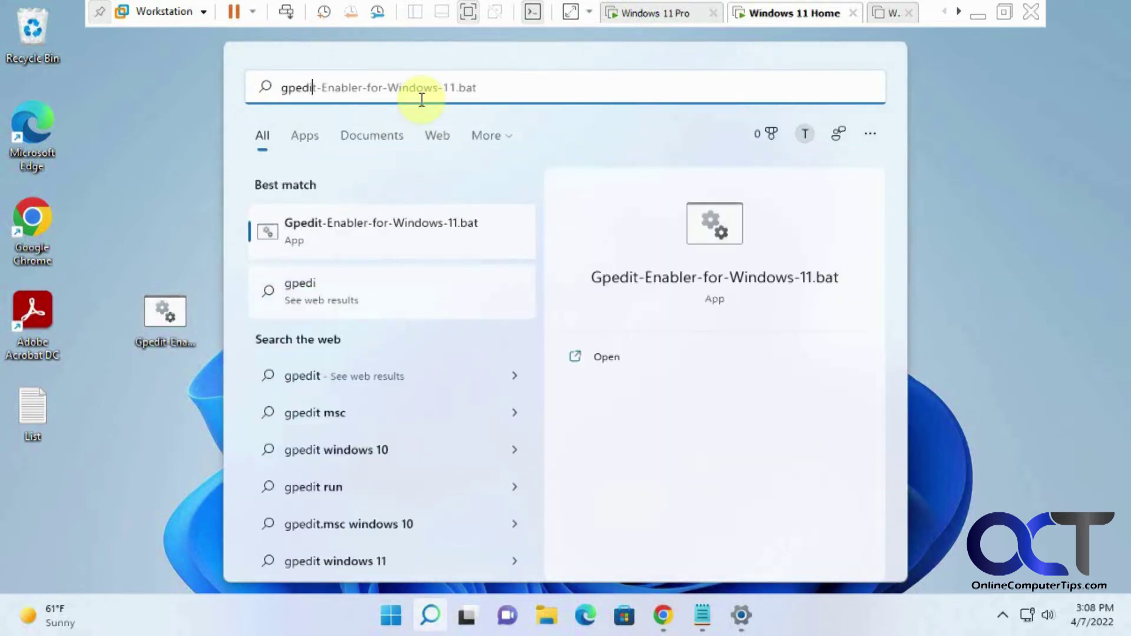
type(".")
key("BackSpace")
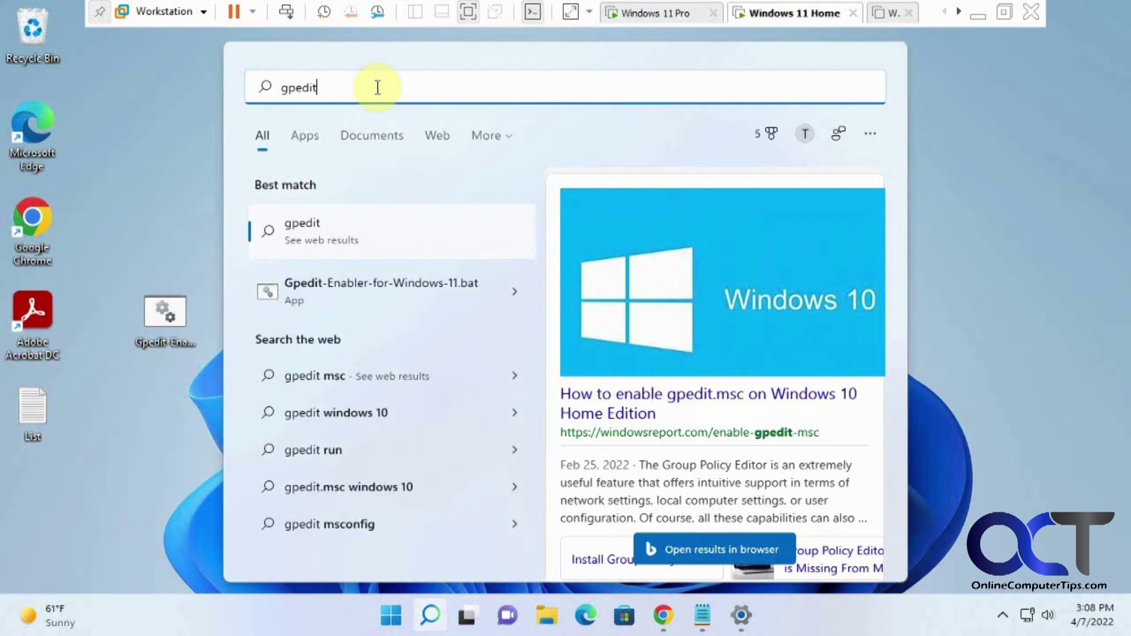
type(".")
key("BackSpace")
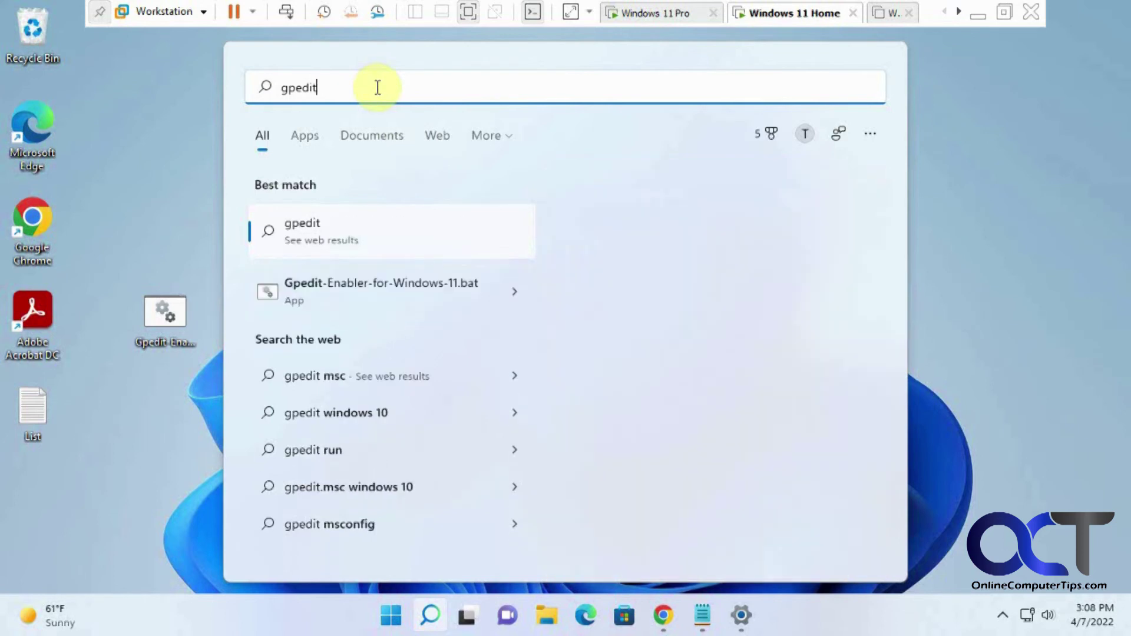
type(".msc")
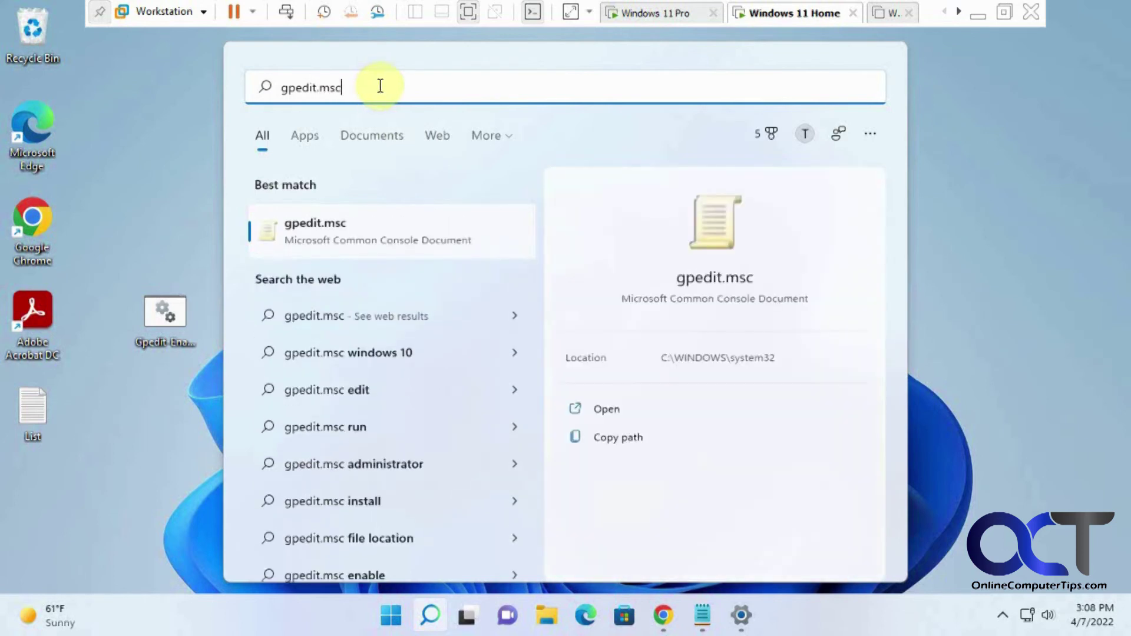
Launch gpedit.msc on Windows 11 Home, widen its folder tree, and expand Administrative Templates
left_click(711, 282)
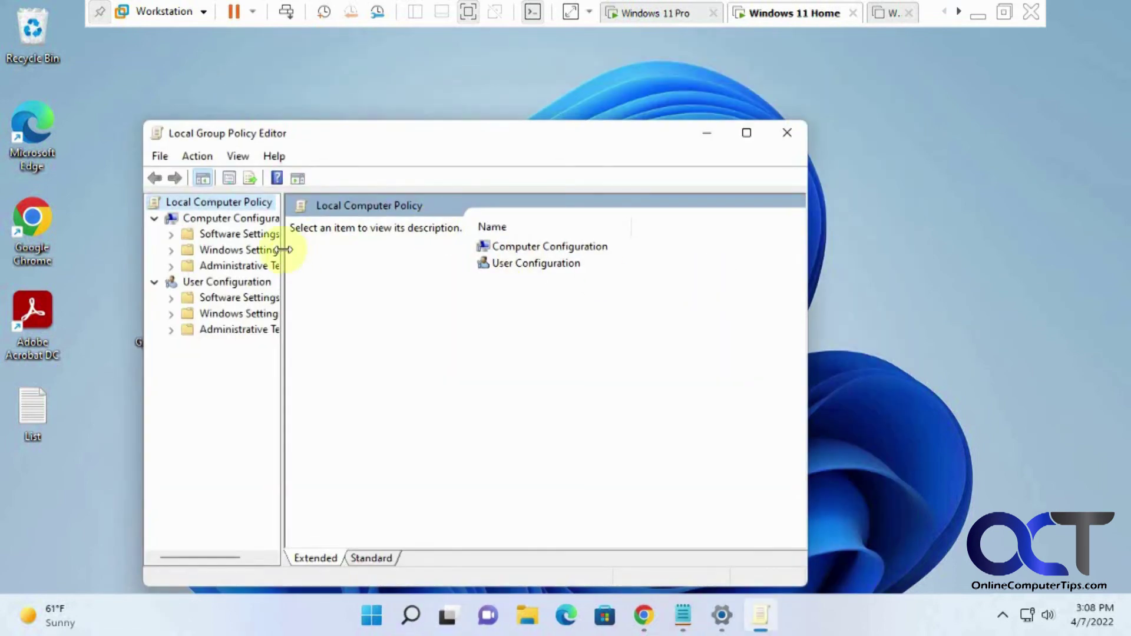
left_click_drag(285, 249, 347, 248)
left_click_drag(421, 140, 529, 123)
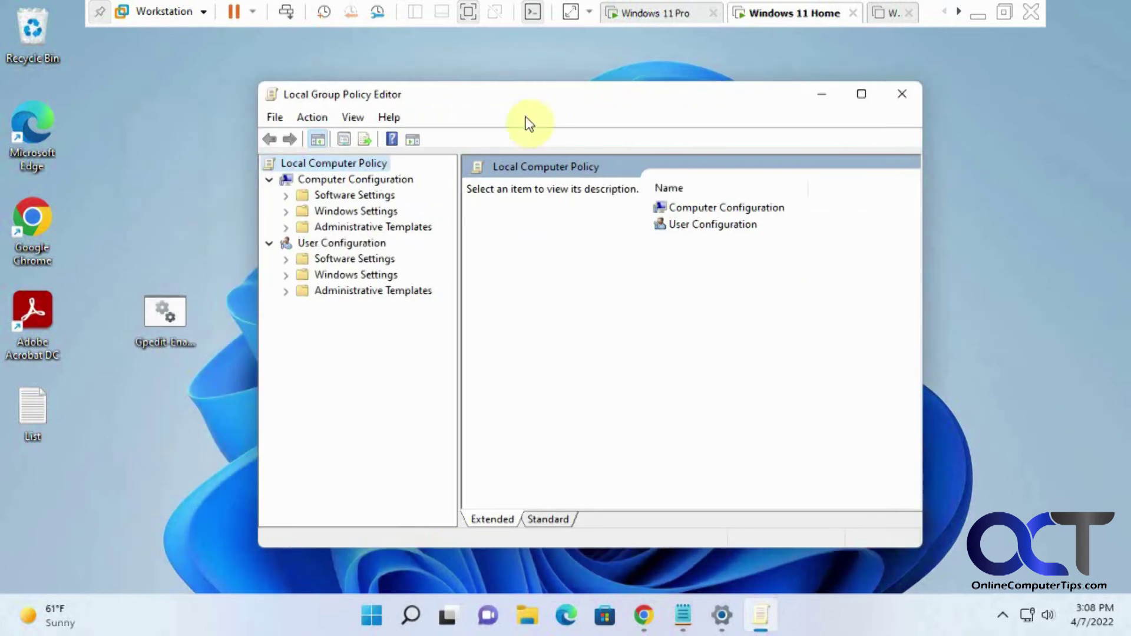
left_click(286, 291)
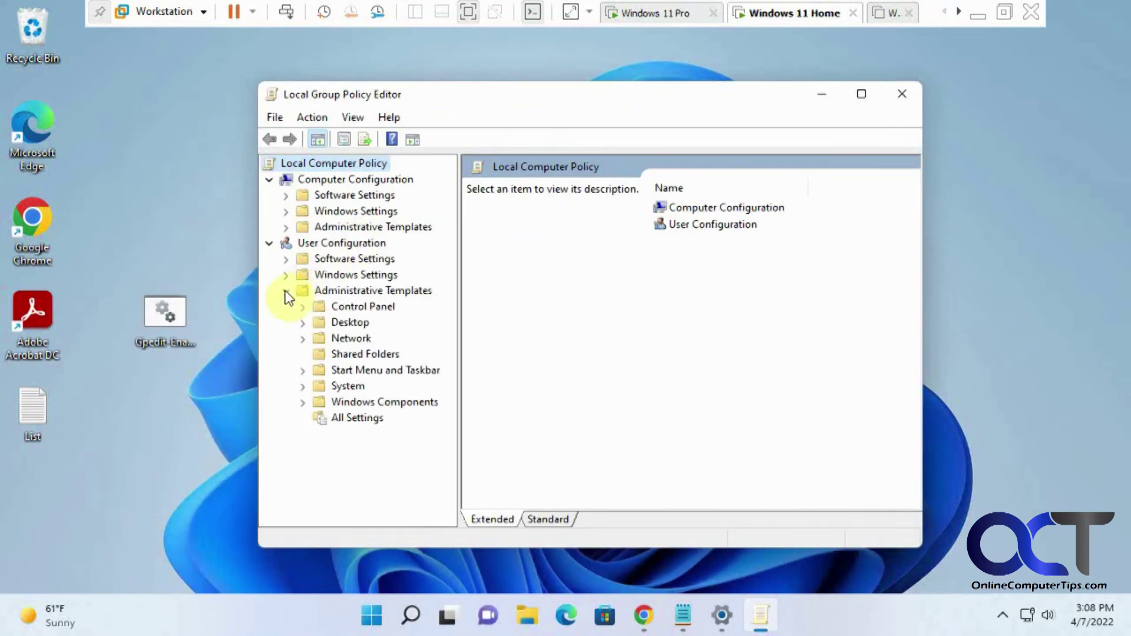
Expand User Configuration's Administrative Templates and Windows Settings on the Pro machine, then Windows Settings on Home
left_click(677, 23)
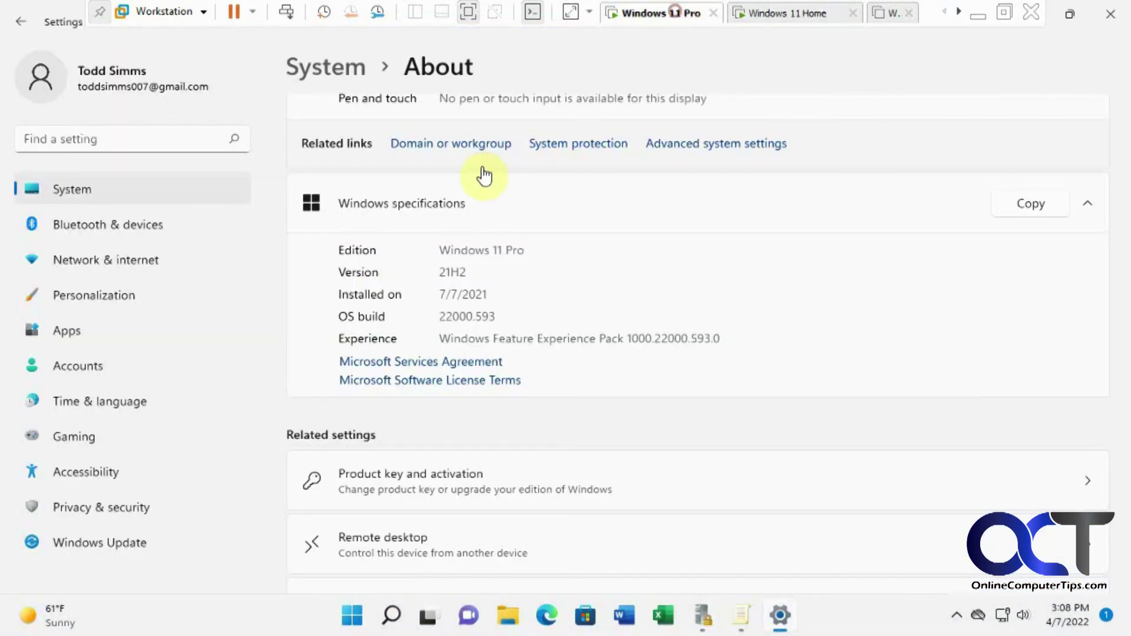
left_click(746, 618)
left_click(89, 214)
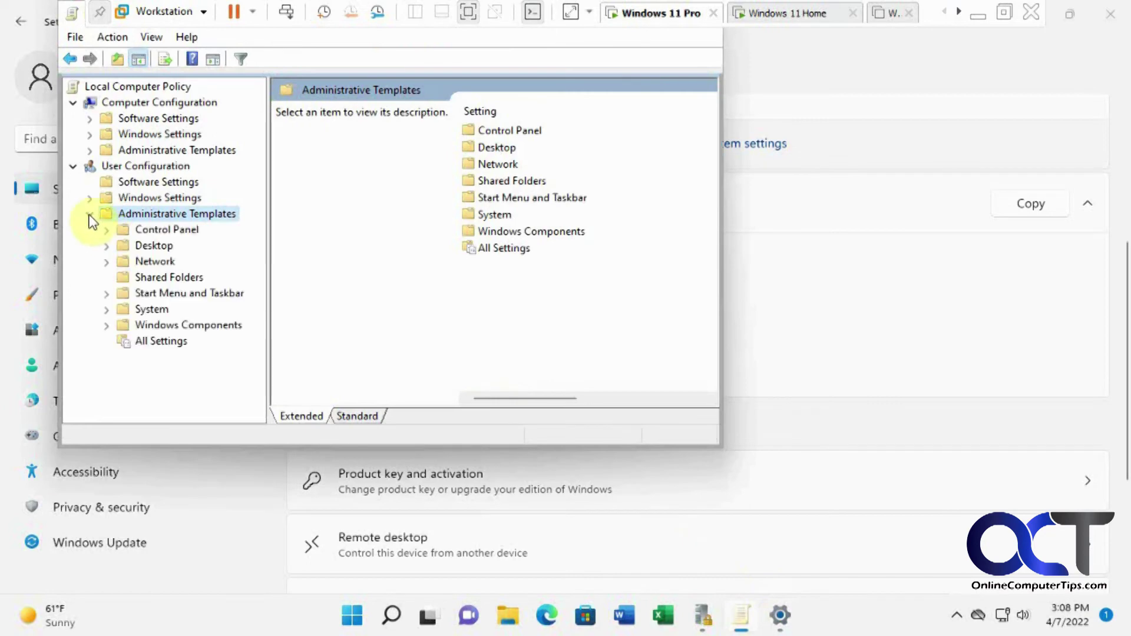
left_click(89, 198)
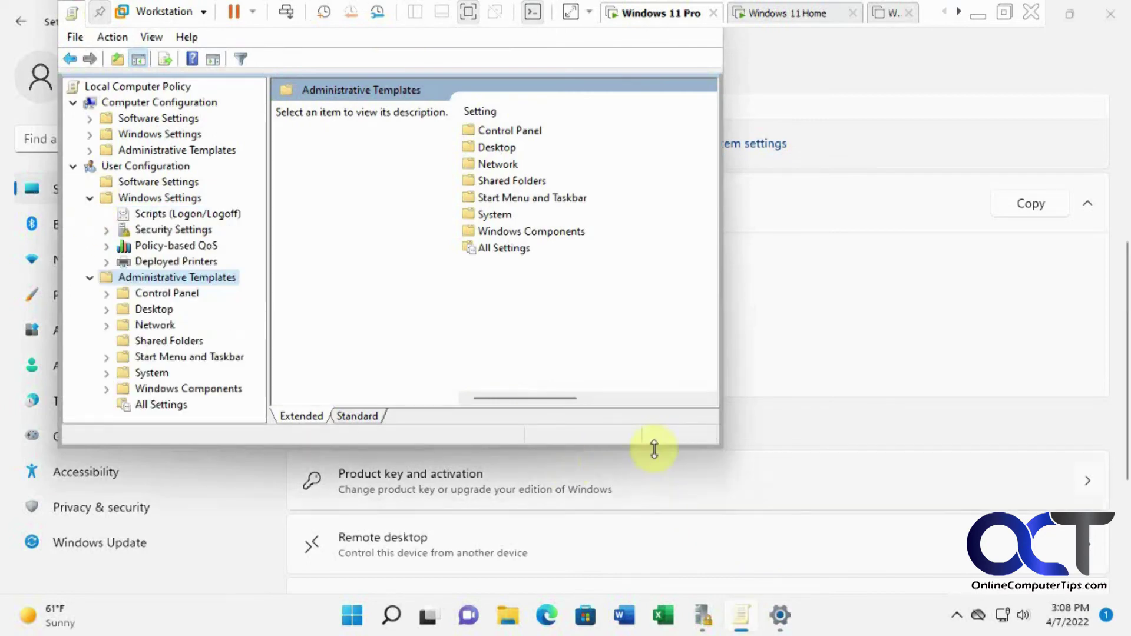
left_click(787, 14)
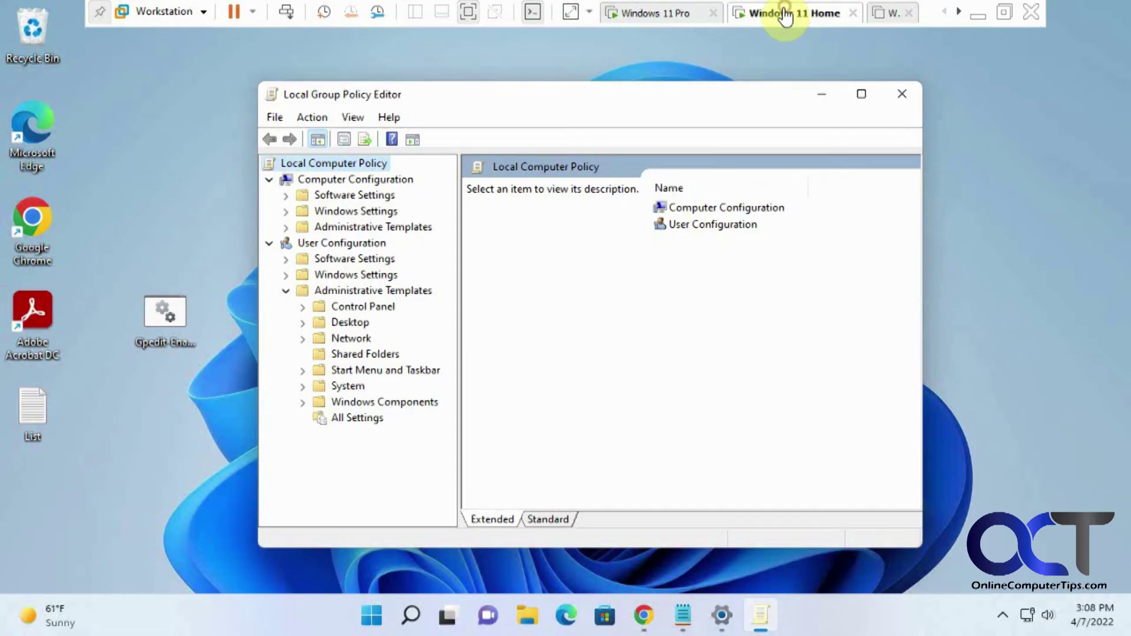
left_click(285, 275)
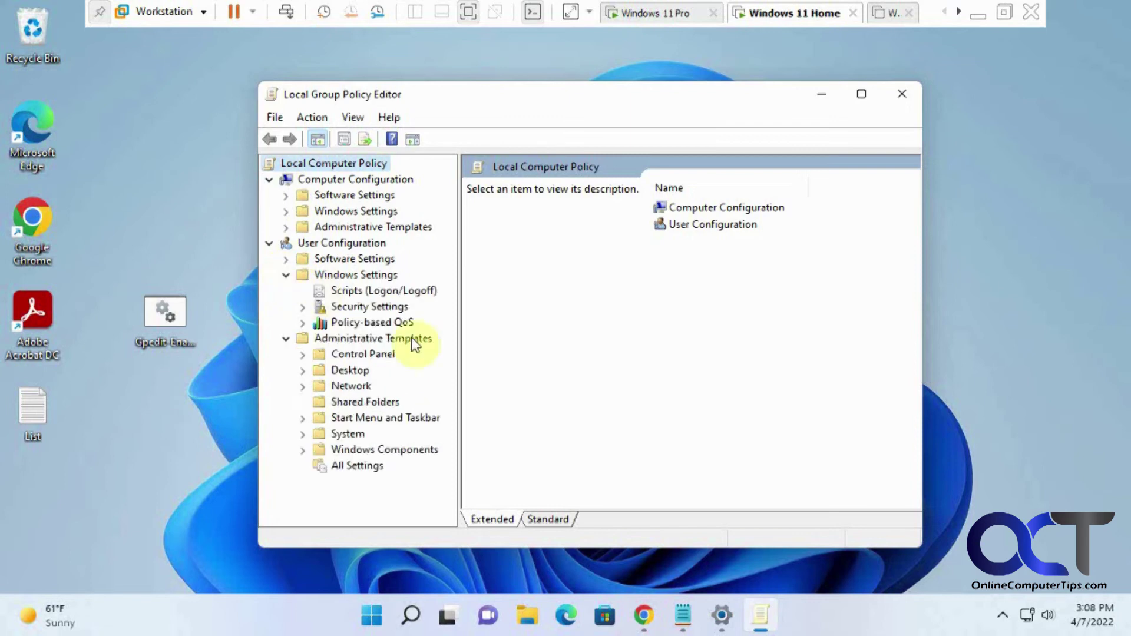